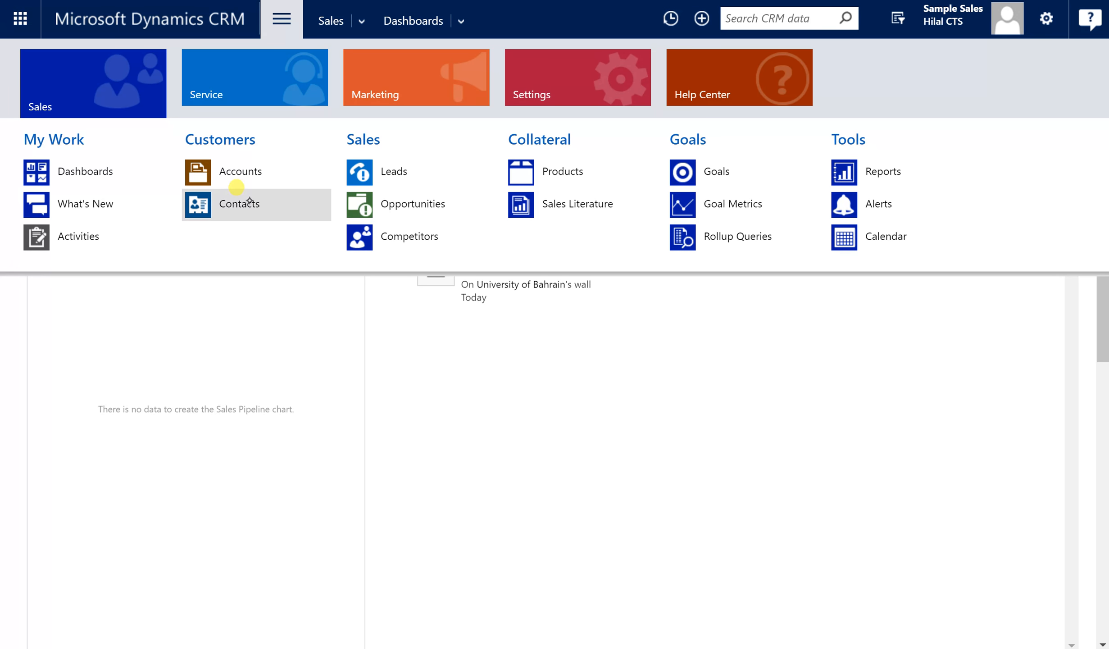
Open the Active Contacts list under Customers in the Sales area.
{"action": "left_click", "coordinate": [262, 204]}
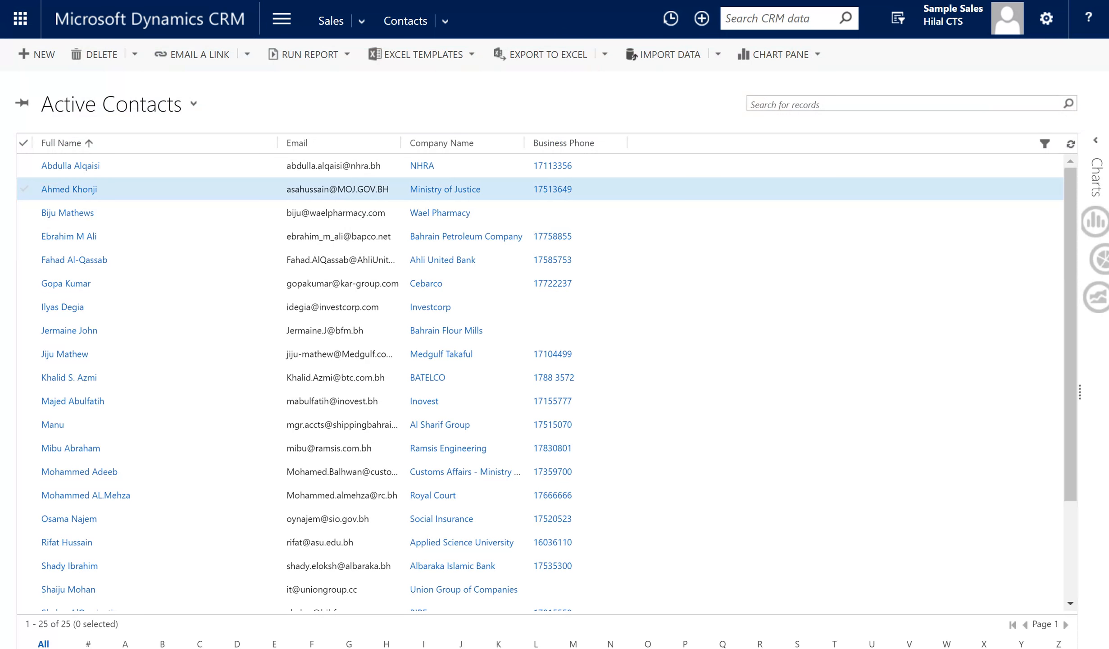
Look through the contact views, keep Active Contacts, and start a blank New Contact form.
{"action": "left_click", "coordinate": [164, 104]}
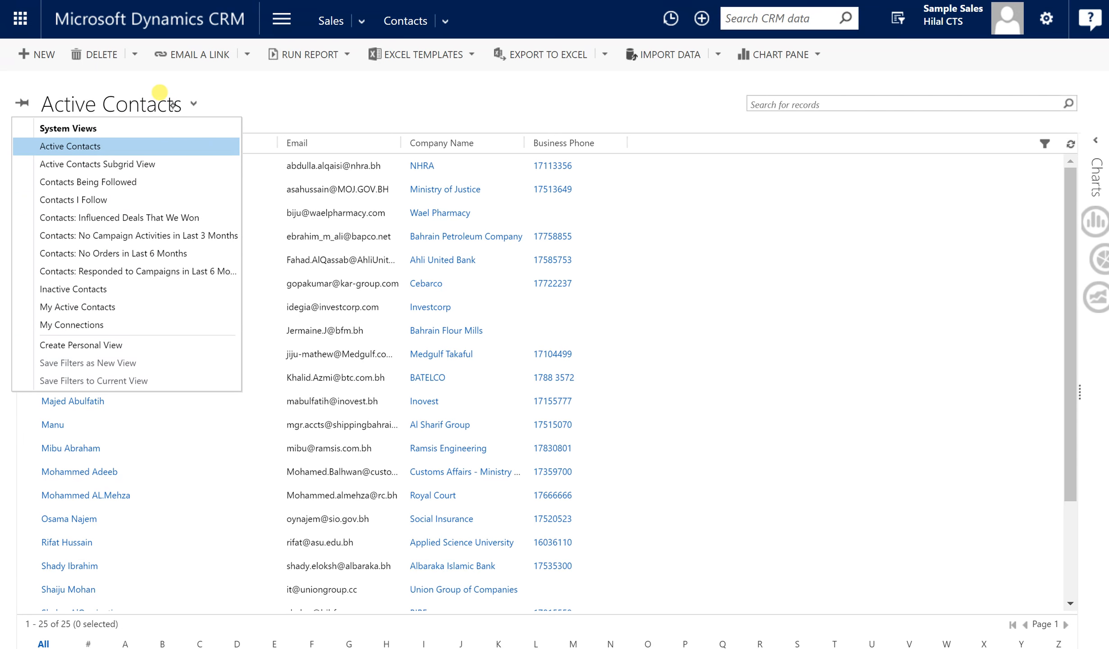
{"action": "left_click", "coordinate": [255, 97]}
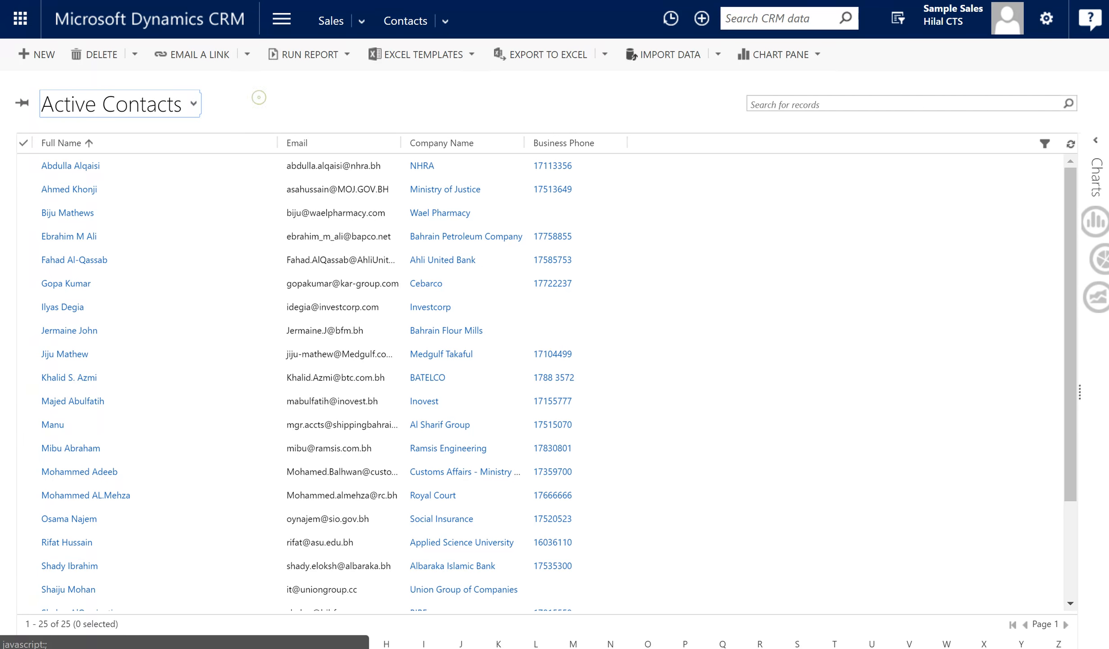
{"action": "scroll", "coordinate": [852, 538], "scroll_direction": "down", "scroll_amount": 3}
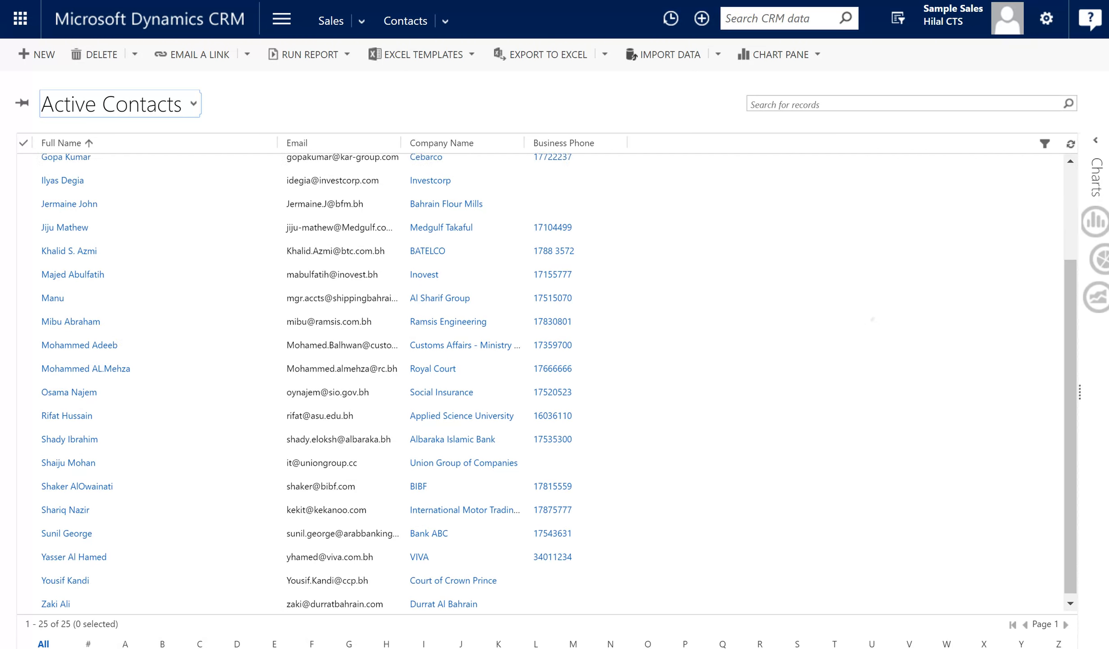
{"action": "scroll", "coordinate": [817, 537], "scroll_direction": "up", "scroll_amount": 3}
{"action": "scroll", "coordinate": [859, 522], "scroll_direction": "down", "scroll_amount": 3}
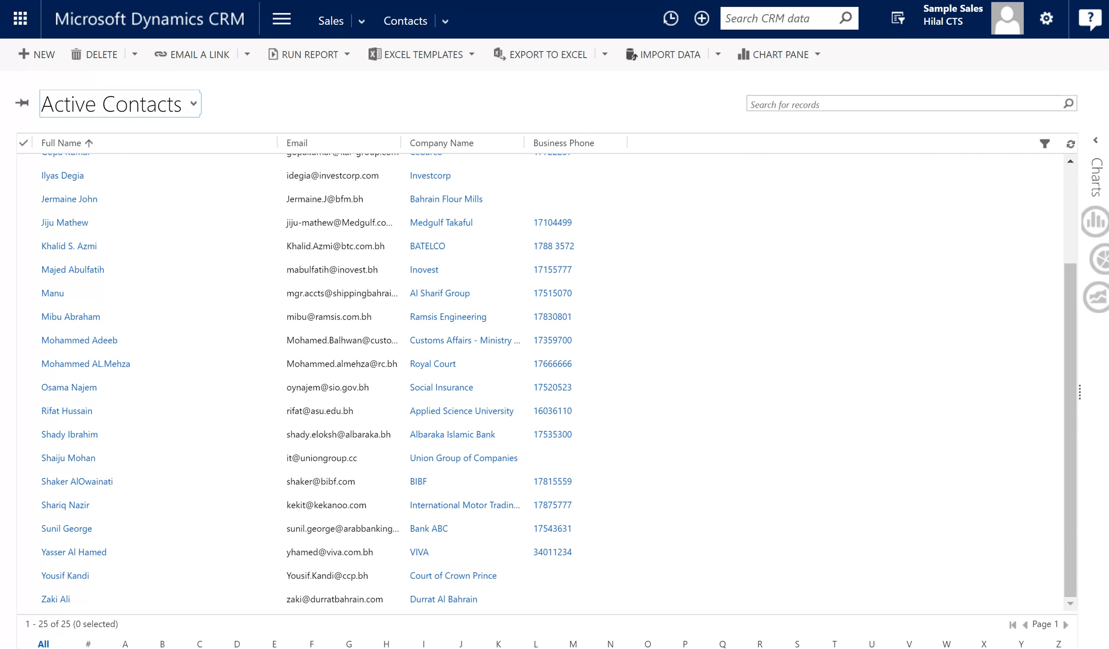
{"action": "left_click", "coordinate": [174, 103]}
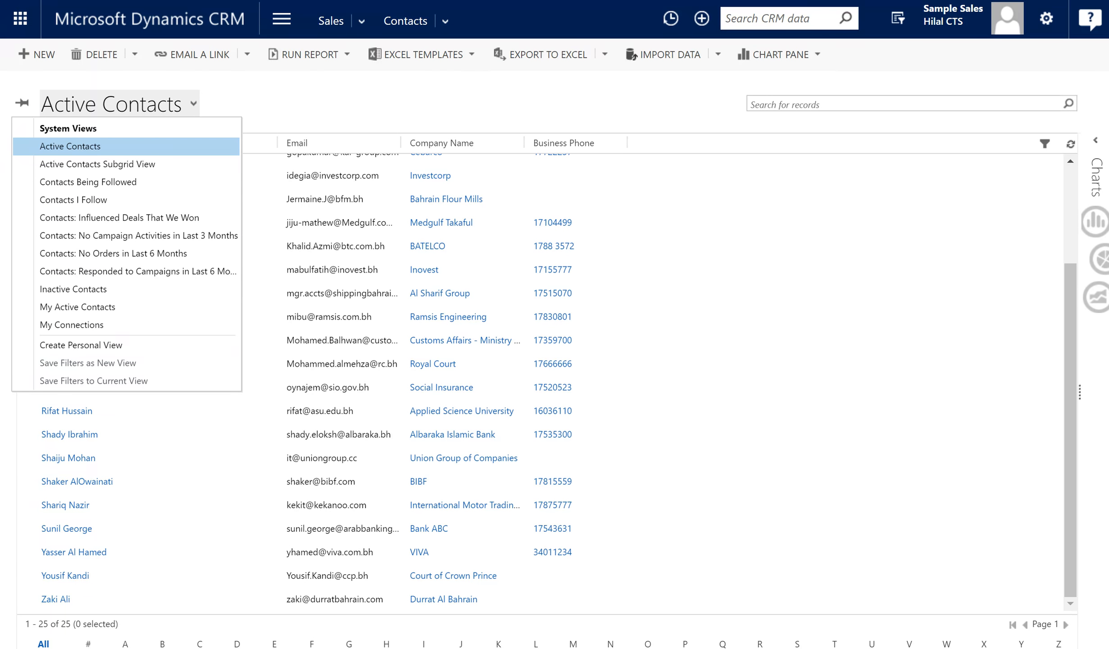
{"action": "left_click", "coordinate": [286, 93]}
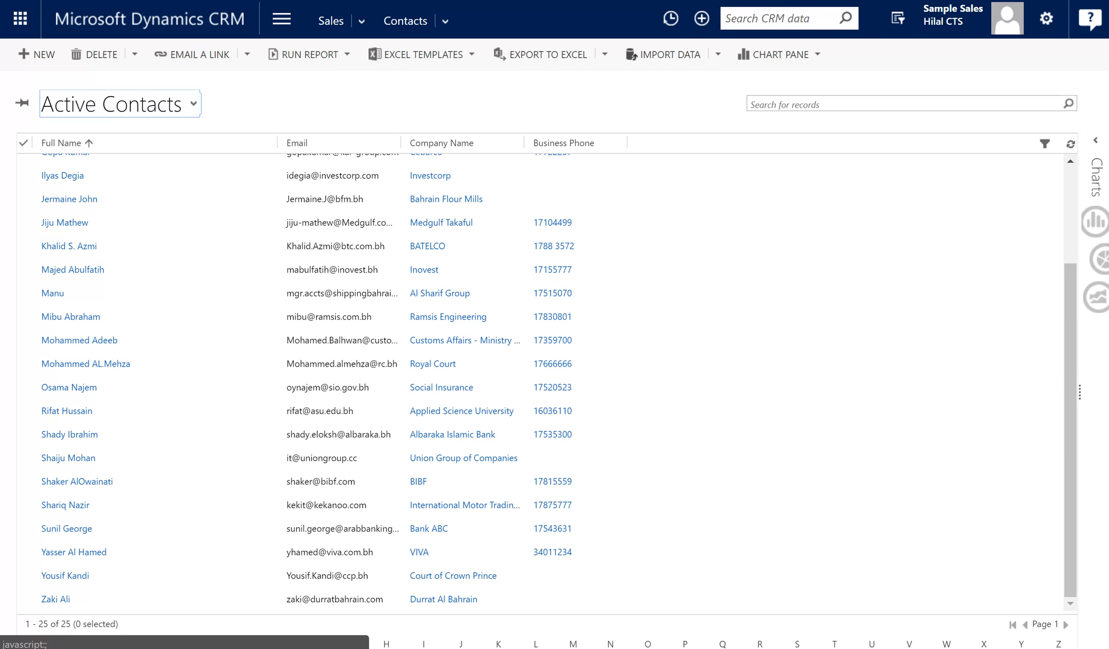
{"action": "scroll", "coordinate": [872, 518], "scroll_direction": "up", "scroll_amount": 3}
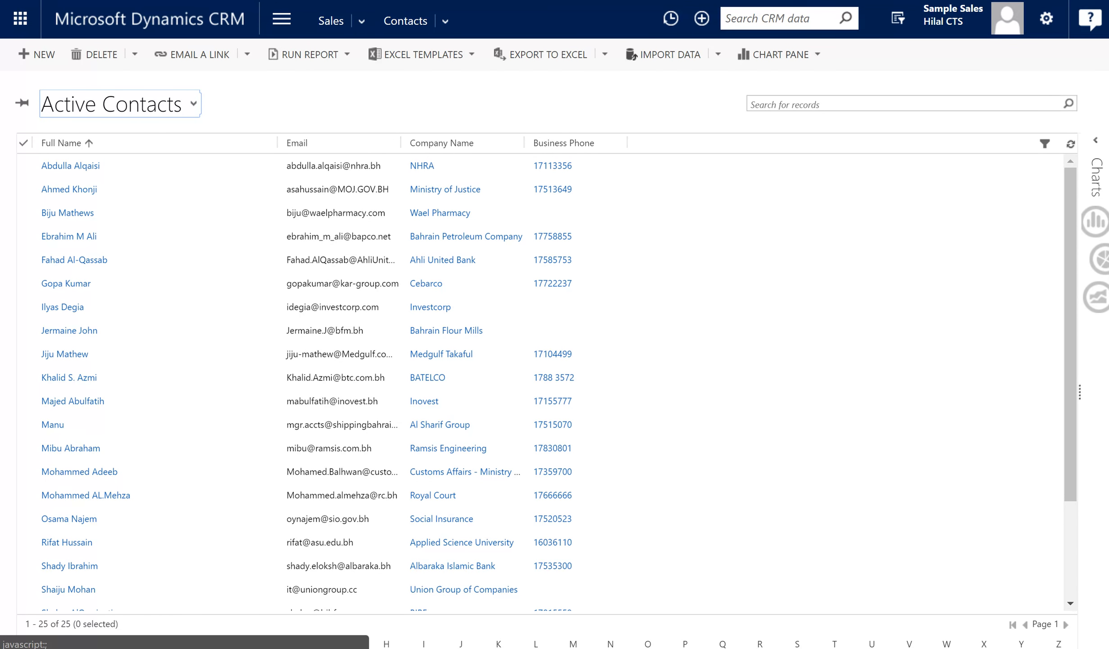
{"action": "scroll", "coordinate": [871, 518], "scroll_direction": "down", "scroll_amount": 3}
{"action": "scroll", "coordinate": [872, 518], "scroll_direction": "up", "scroll_amount": 3}
{"action": "left_click", "coordinate": [28, 52]}
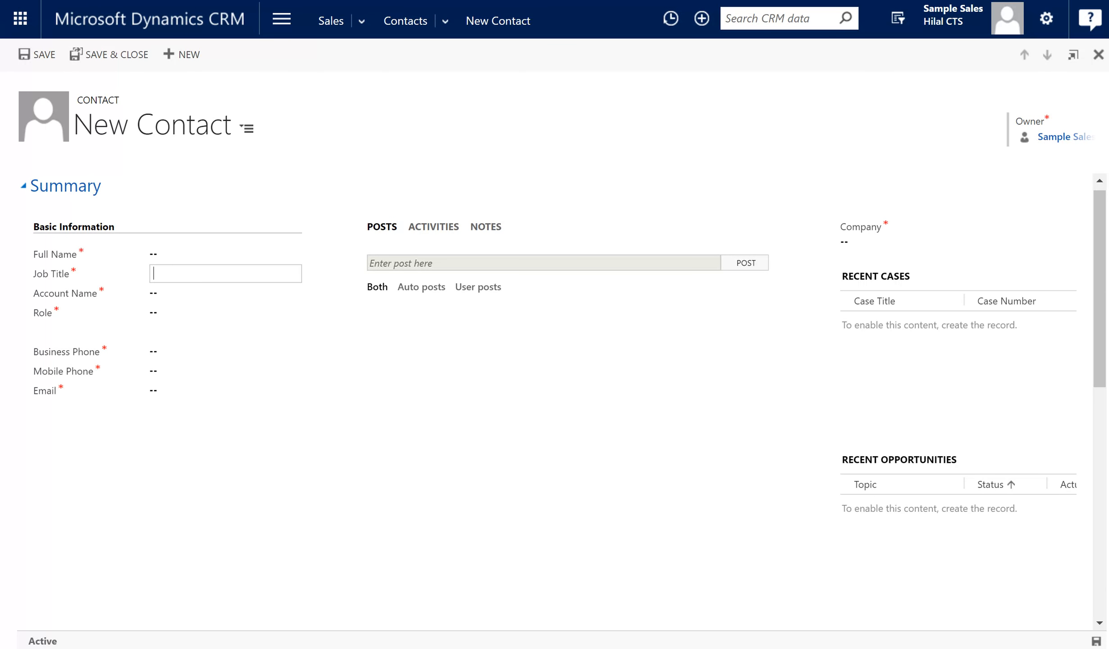
Enter the contact's first and last name in the Full Name flyout.
{"action": "left_click", "coordinate": [238, 252]}
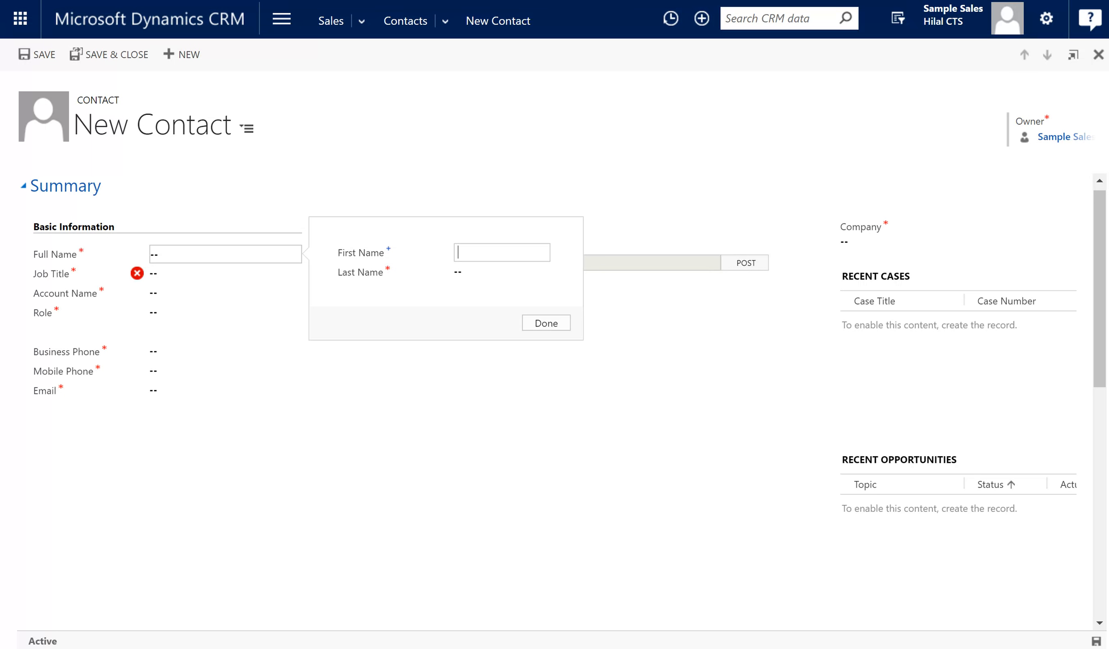
{"action": "key", "text": "Tab"}
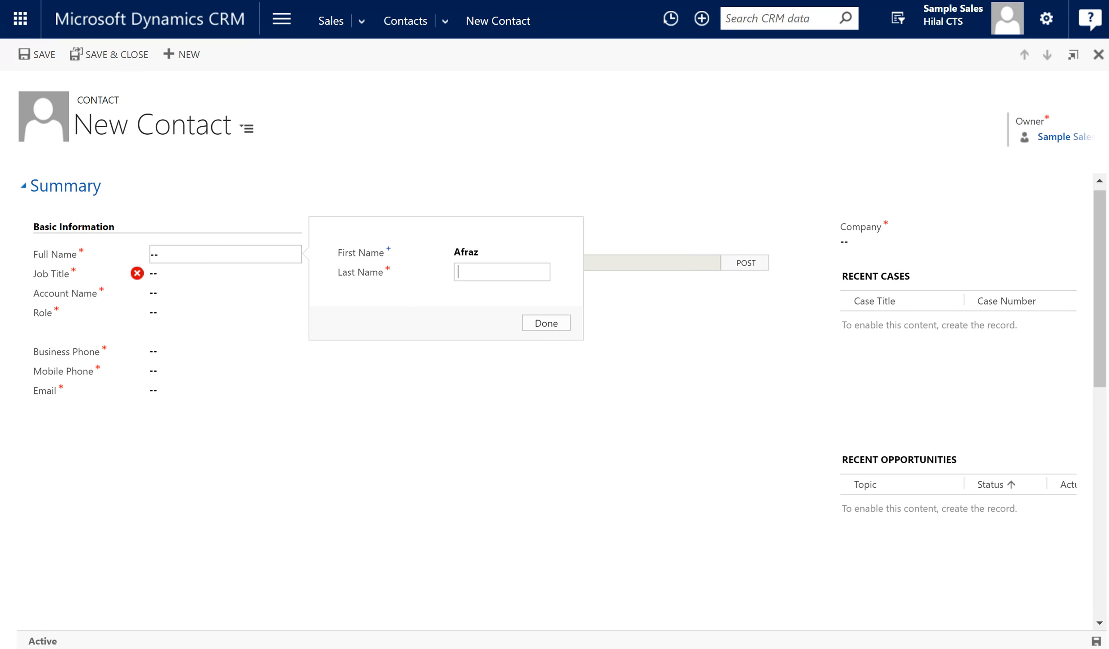
{"action": "key", "text": "Return"}
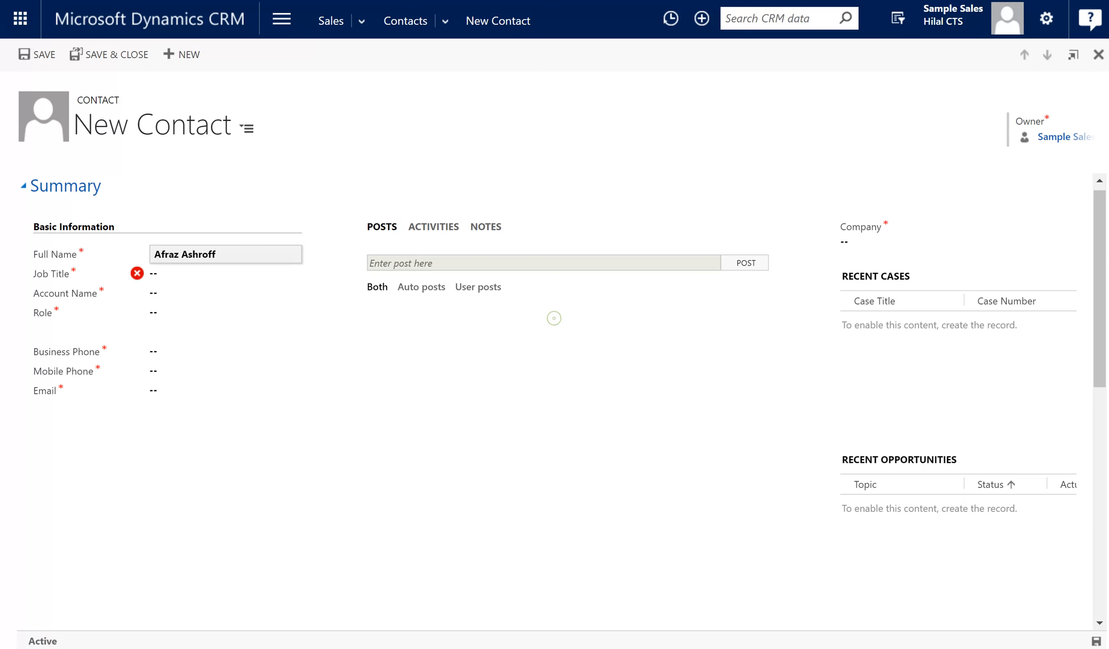
Set the contact's Job Title to 'Head of IT'.
{"action": "left_click", "coordinate": [228, 271]}
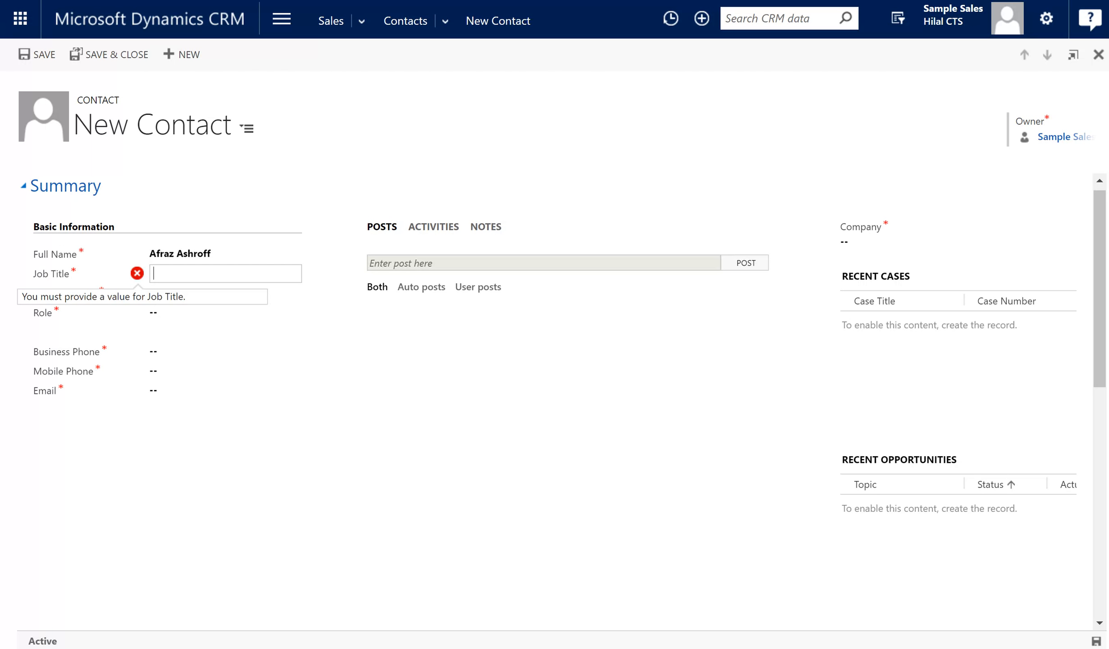
{"action": "type", "text": "Head of IT"}
{"action": "key", "text": "Tab"}
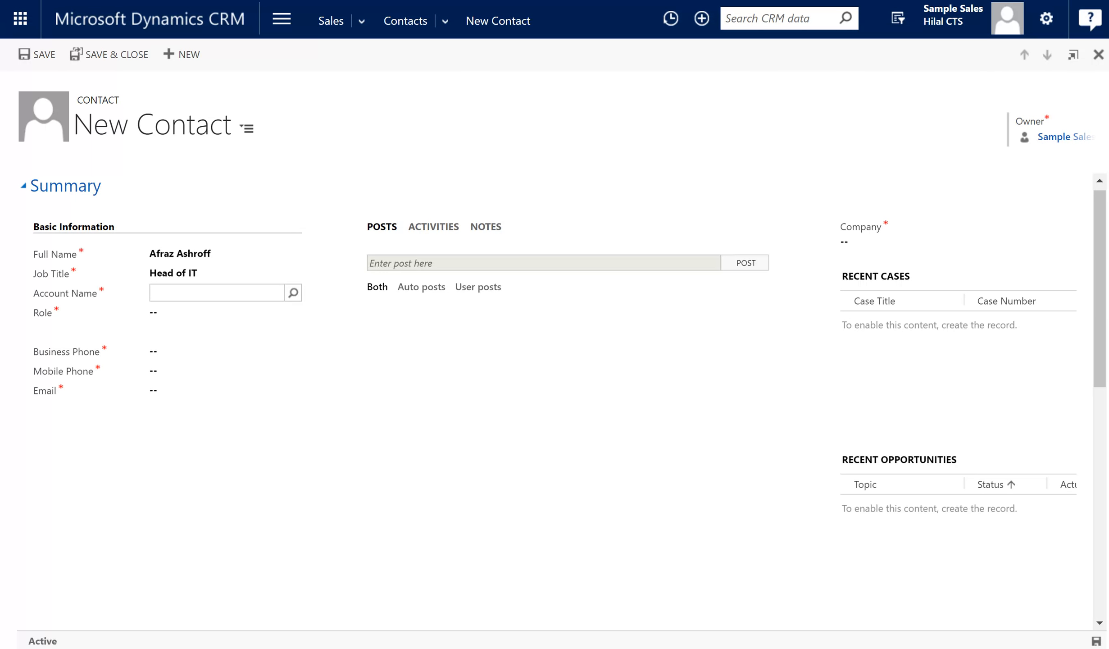
Link the contact to the University of Bahrain account by searching 'univ' in Account Name.
{"action": "left_click", "coordinate": [293, 293]}
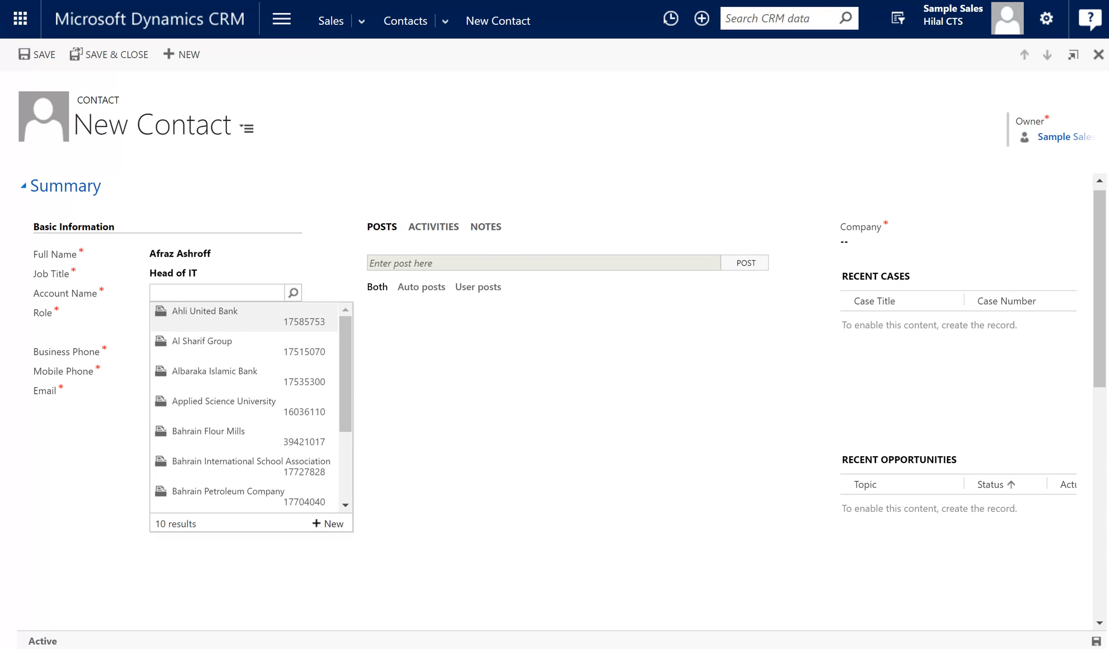
{"action": "left_click", "coordinate": [240, 291]}
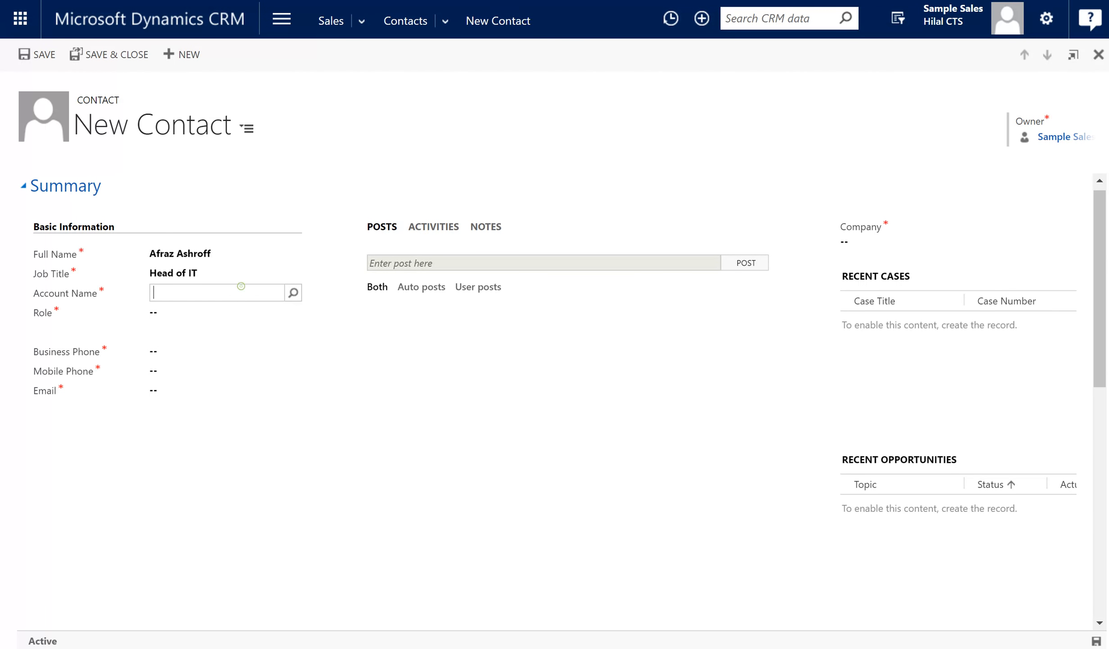
{"action": "type", "text": "univ"}
{"action": "left_click", "coordinate": [590, 451]}
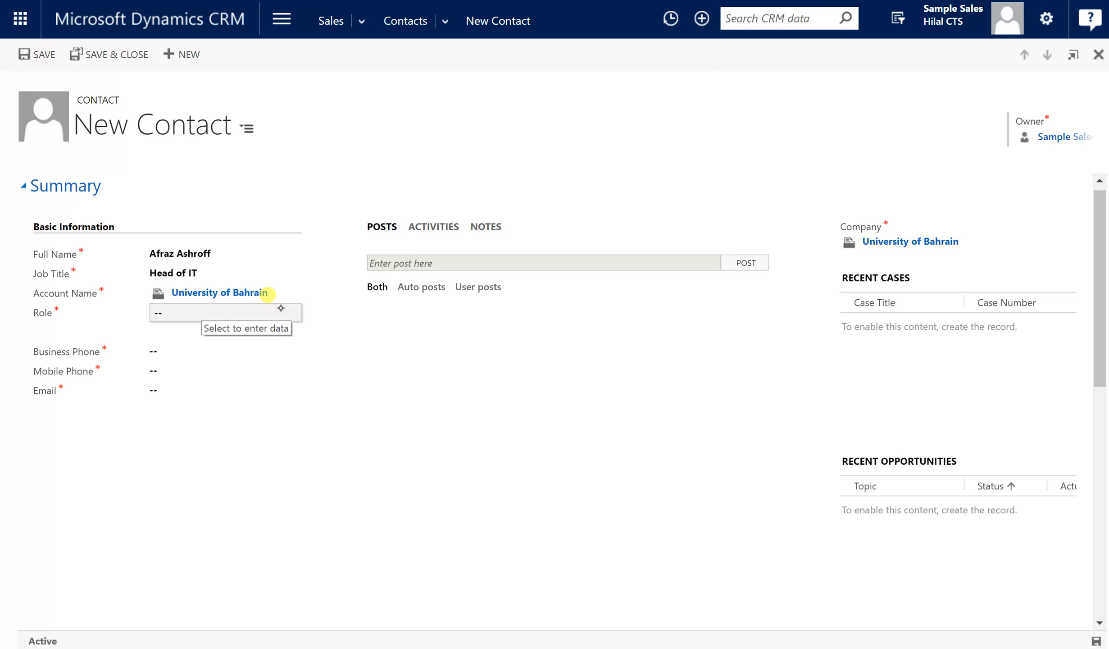
{"action": "left_click", "coordinate": [281, 311]}
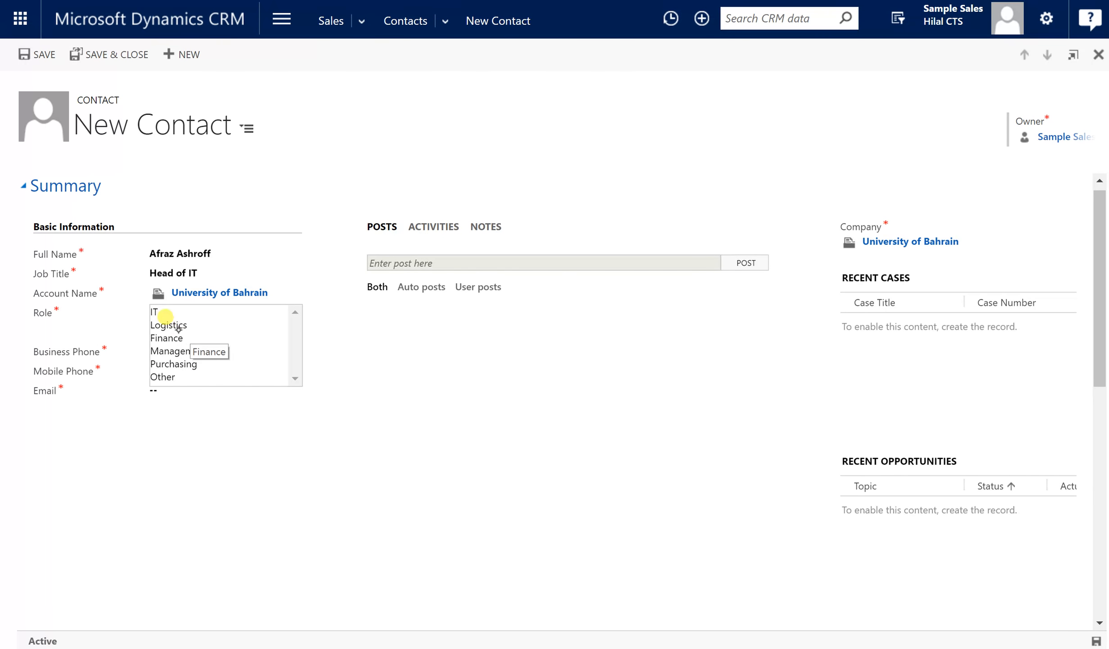
Choose IT as the contact's Role.
{"action": "left_click", "coordinate": [181, 312]}
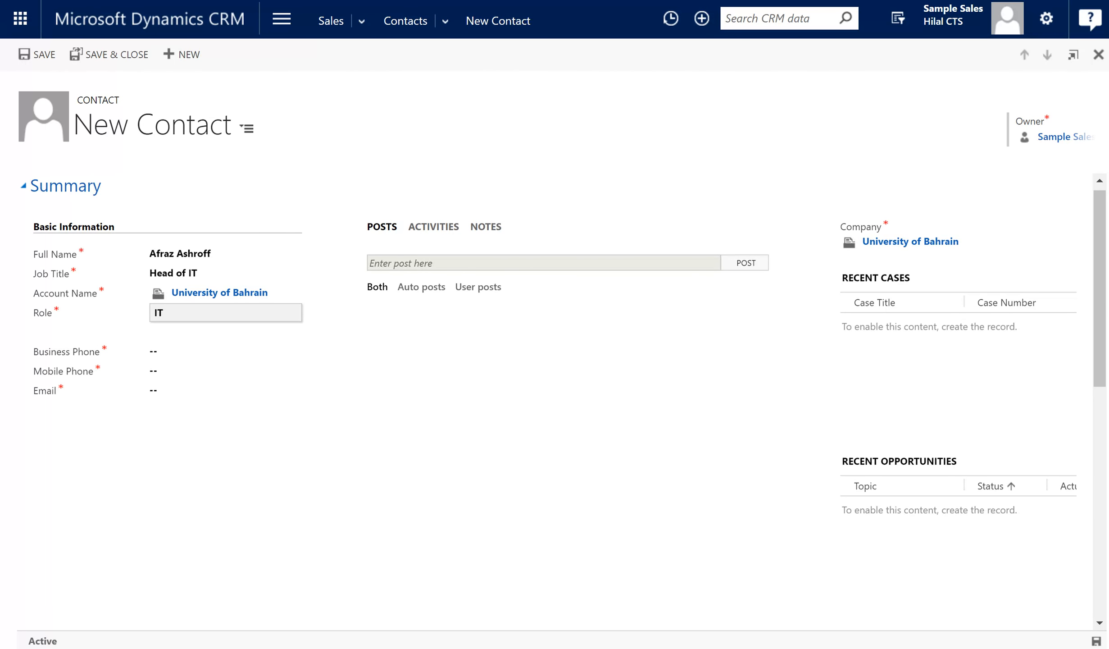
{"action": "left_click", "coordinate": [195, 348]}
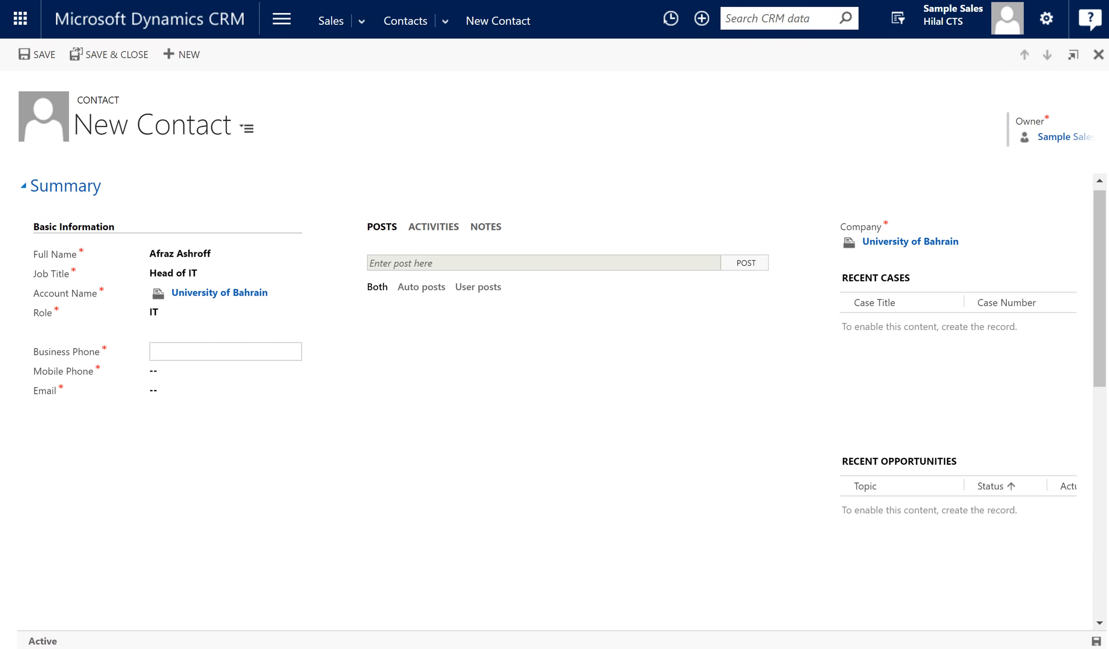
Enter the business phone and mobile phone numbers, correcting a digit in each.
{"action": "key", "text": "Tab"}
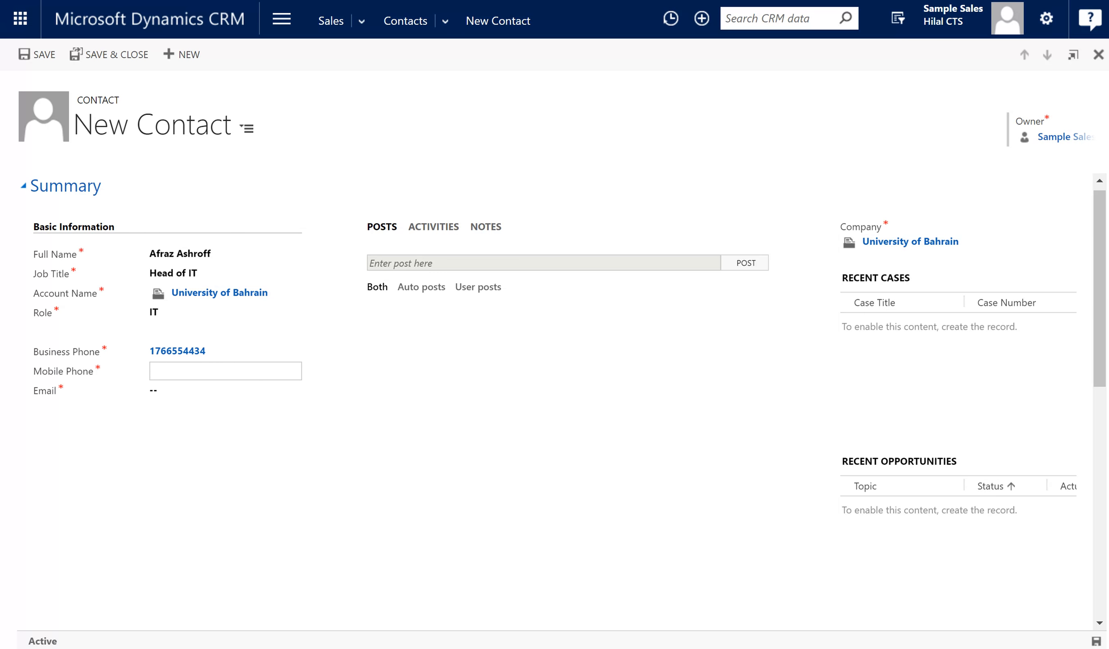
{"action": "key", "text": "XF86AudioLowerVolume"}
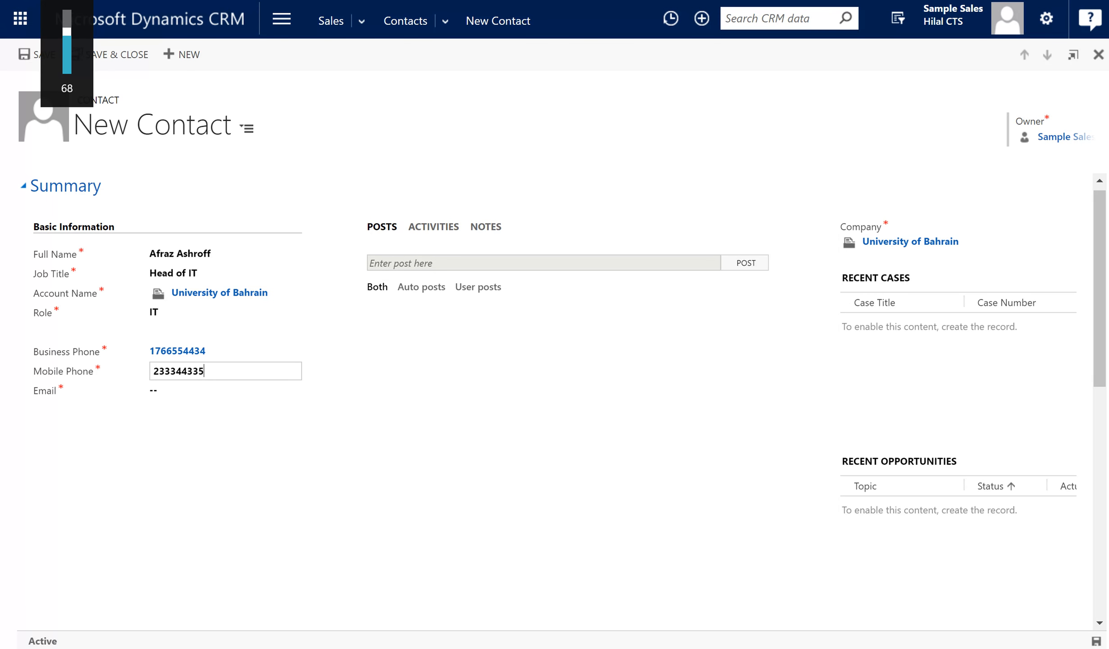
{"action": "left_click", "coordinate": [400, 467]}
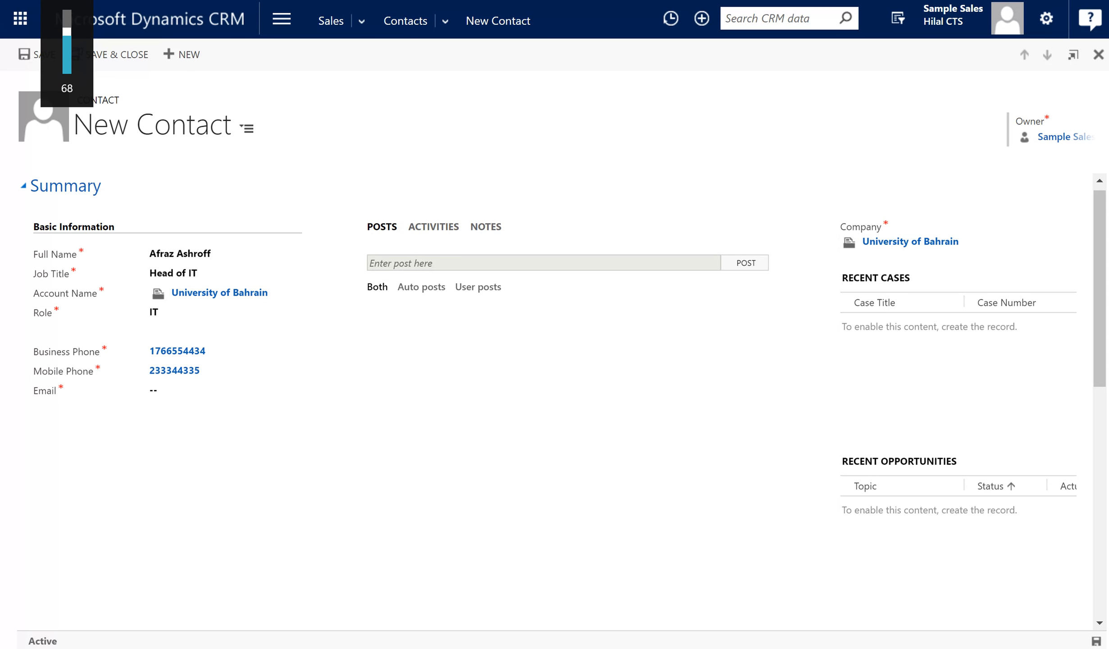
{"action": "left_click", "coordinate": [235, 369]}
{"action": "left_click", "coordinate": [280, 387]}
{"action": "left_click", "coordinate": [257, 373]}
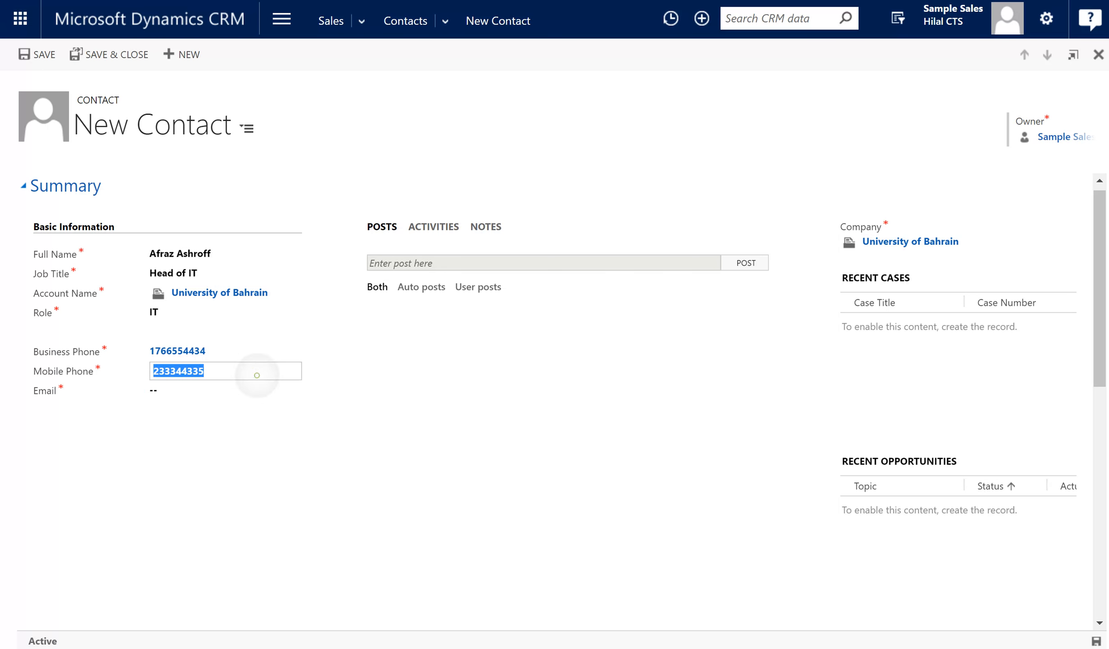
{"action": "left_click", "coordinate": [256, 369]}
{"action": "type", "text": "5"}
{"action": "left_click", "coordinate": [380, 488]}
Fill in the contact's e-mail address.
{"action": "left_click", "coordinate": [235, 387]}
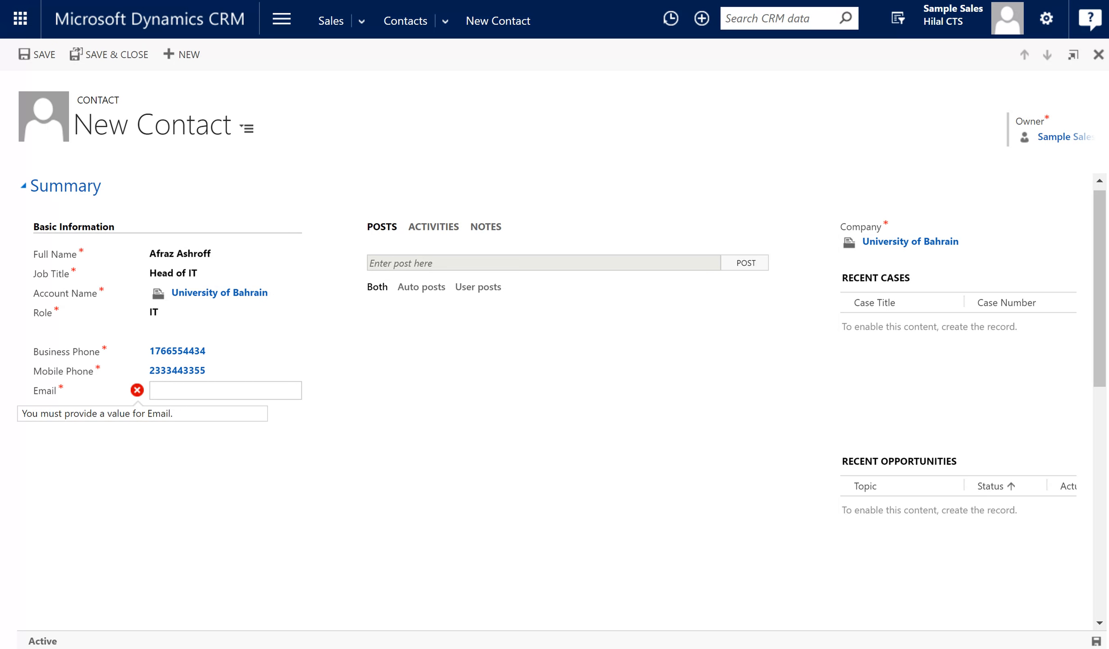
{"action": "key", "text": "XF86AudioRaiseVolume"}
{"action": "left_click", "coordinate": [526, 442]}
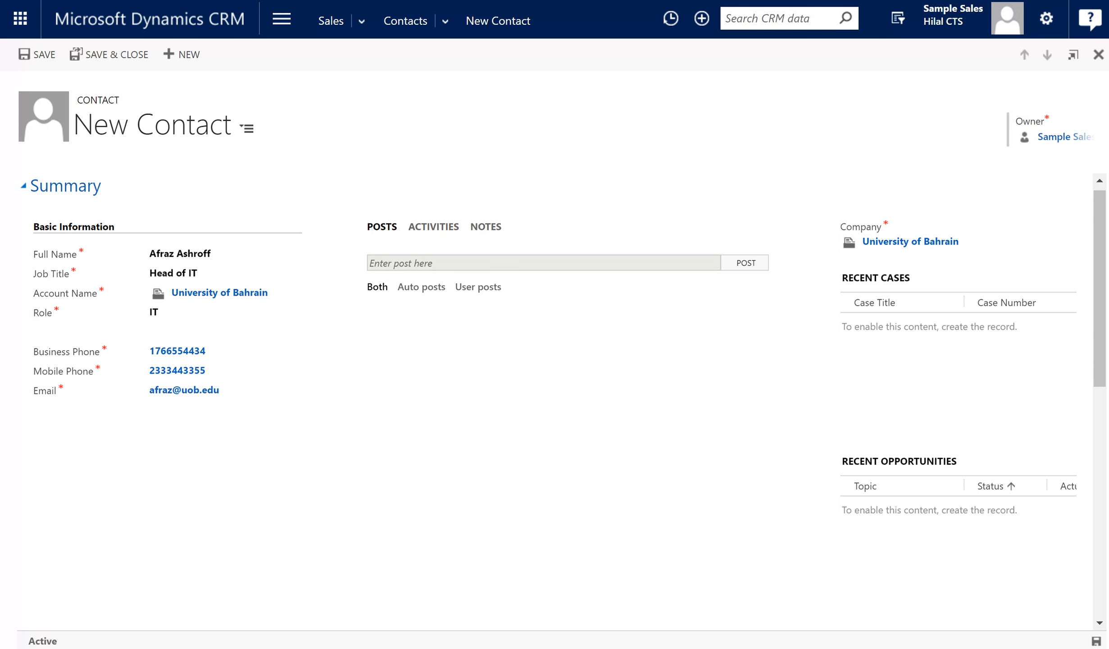
Save the new contact with Ctrl+S and bring up the main navigation menu.
{"action": "key", "text": "ctrl+s"}
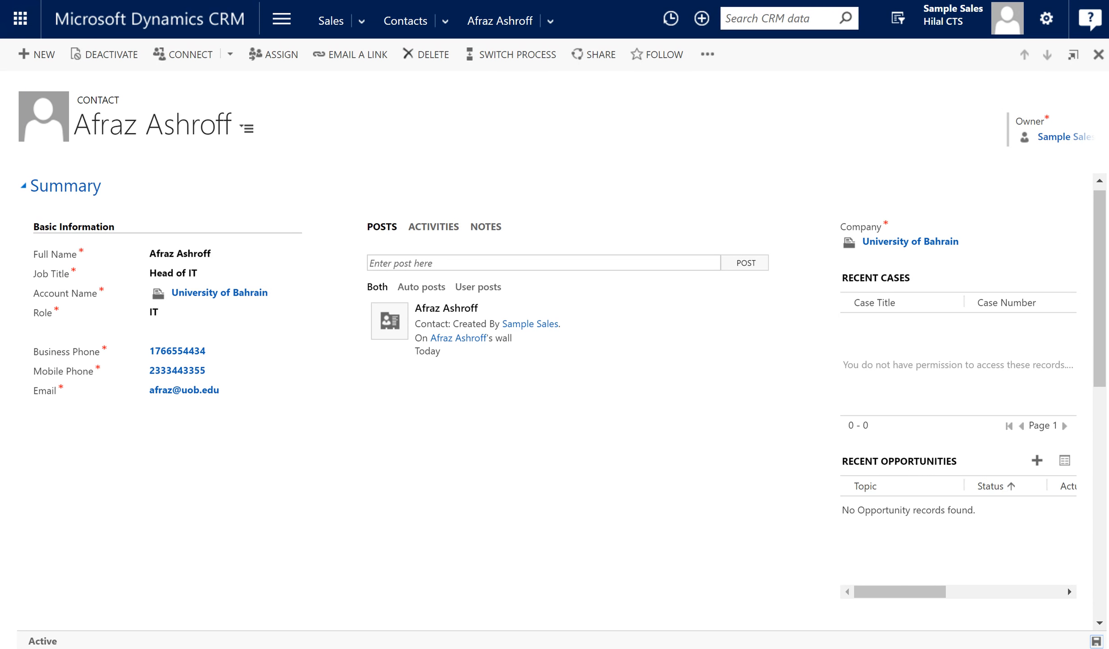
{"action": "left_click", "coordinate": [282, 18]}
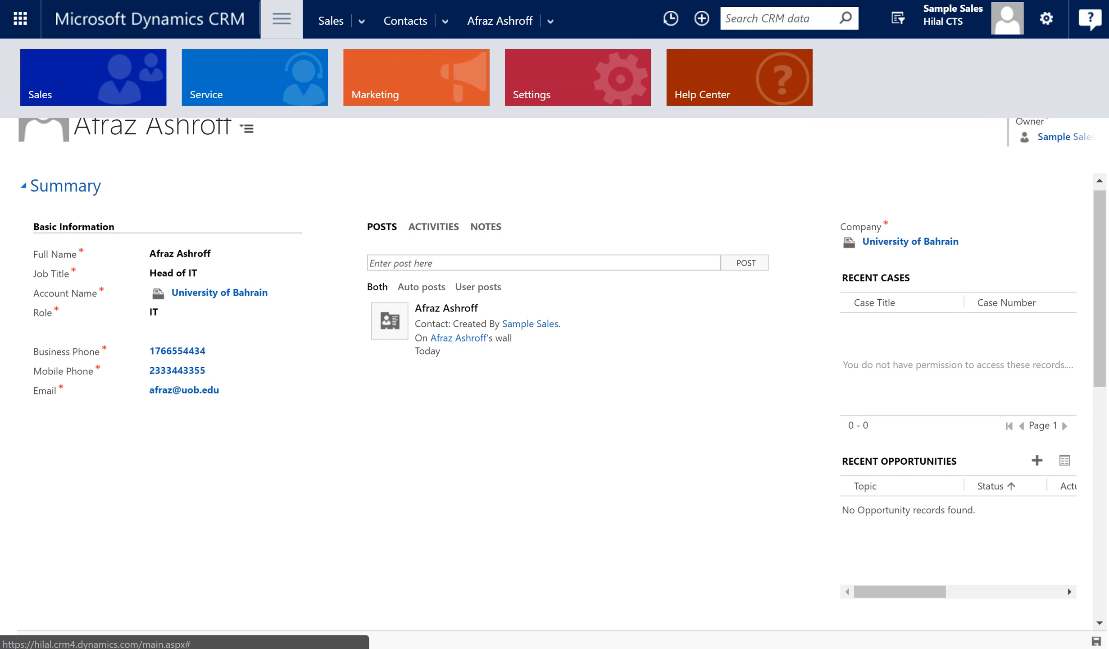
Open the University of Bahrain account from Accounts and select its Primary Contact field.
{"action": "left_click", "coordinate": [240, 172]}
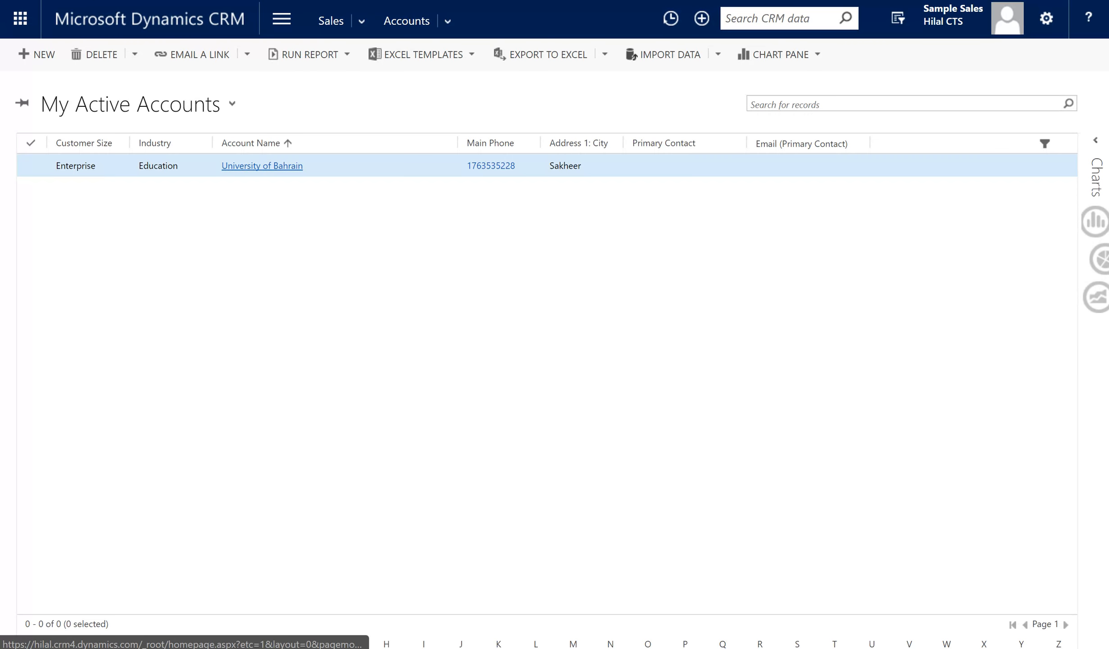
{"action": "left_click", "coordinate": [252, 165]}
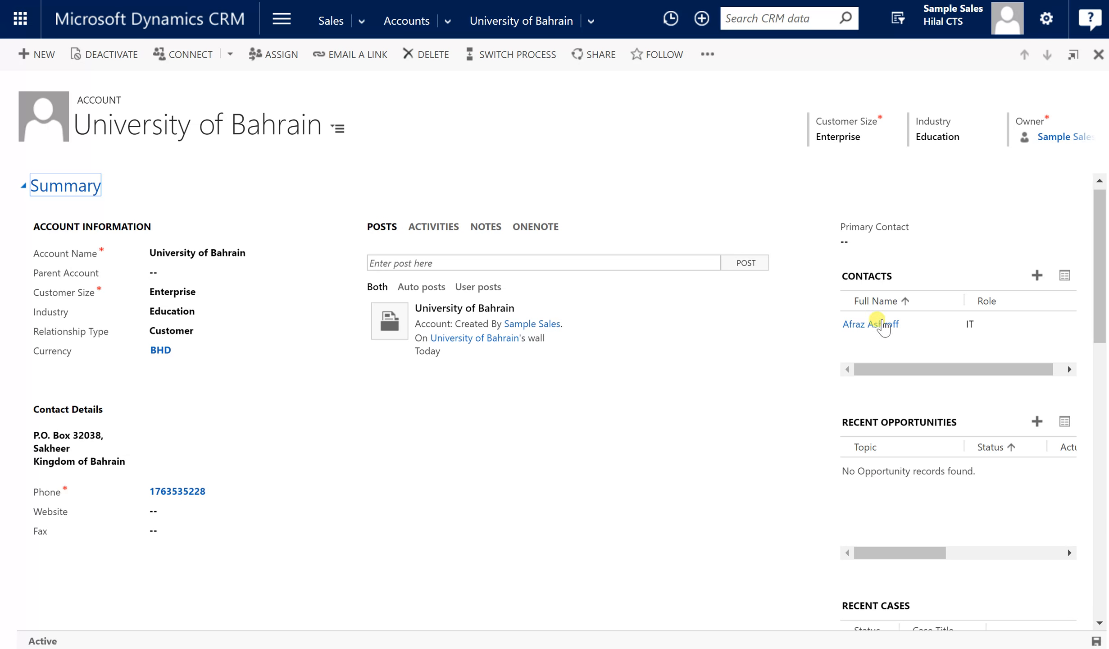
{"action": "left_click", "coordinate": [878, 323]}
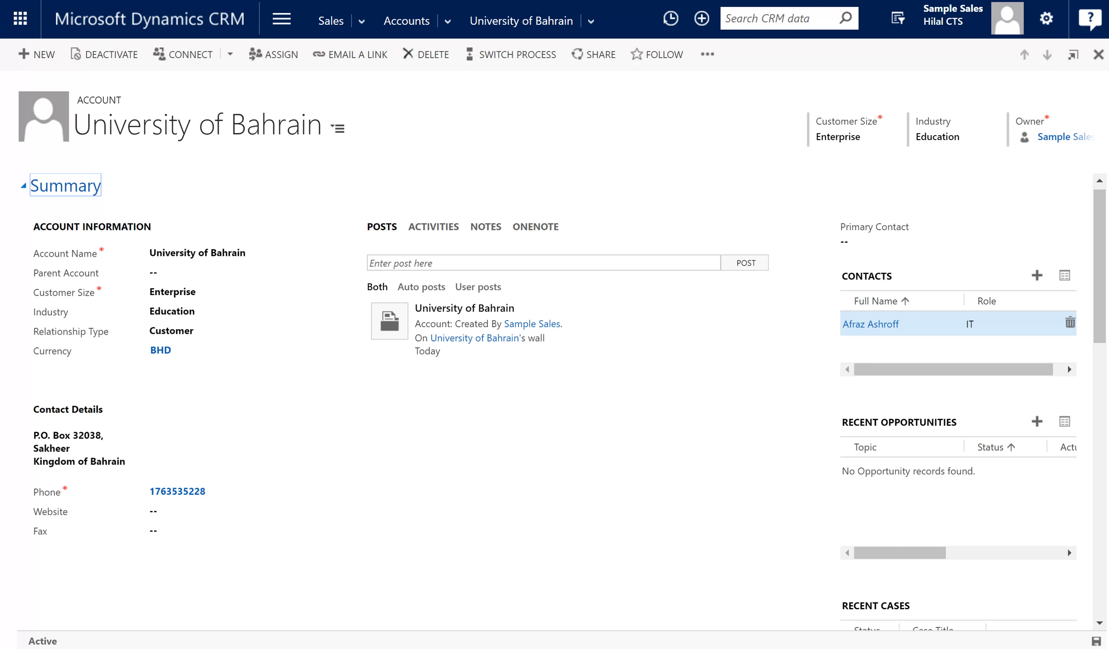
{"action": "left_click", "coordinate": [869, 234]}
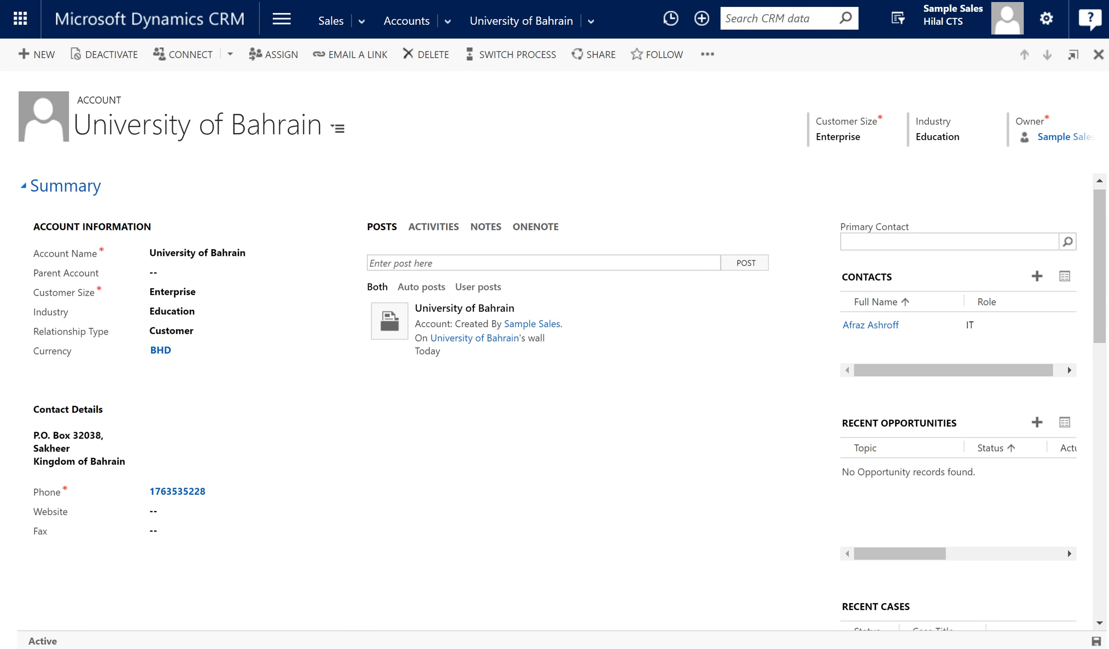
Set the new contact as Primary Contact, save the account, and cancel a quick-create contact form.
{"action": "type", "text": "afraz"}
{"action": "left_click", "coordinate": [661, 488]}
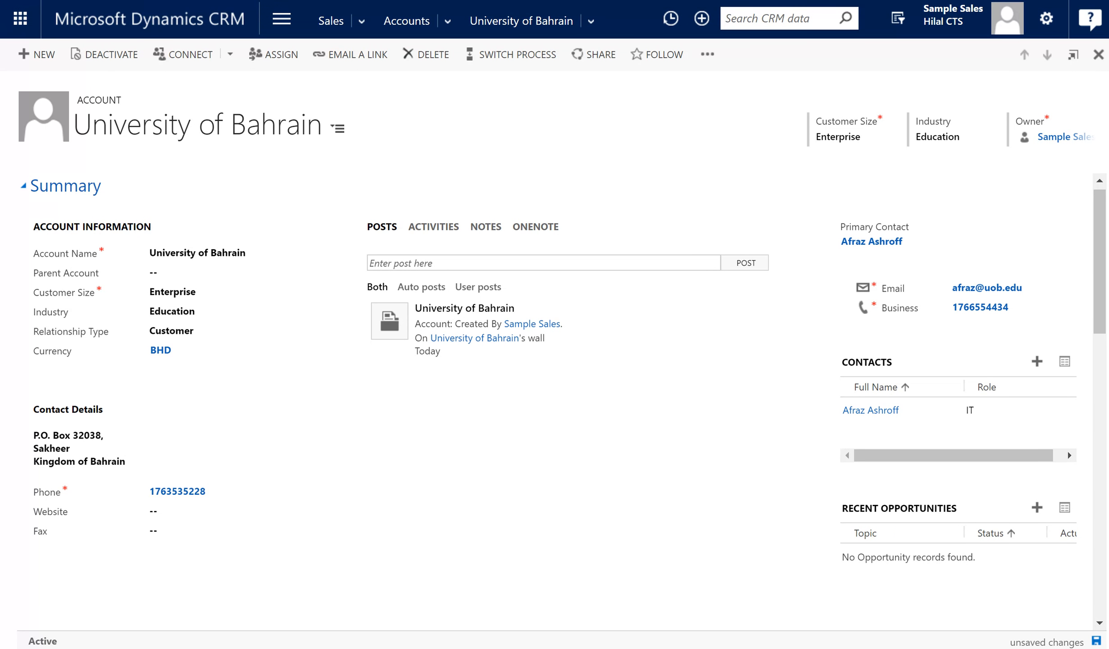
{"action": "left_click", "coordinate": [1096, 640]}
{"action": "left_click", "coordinate": [1037, 361]}
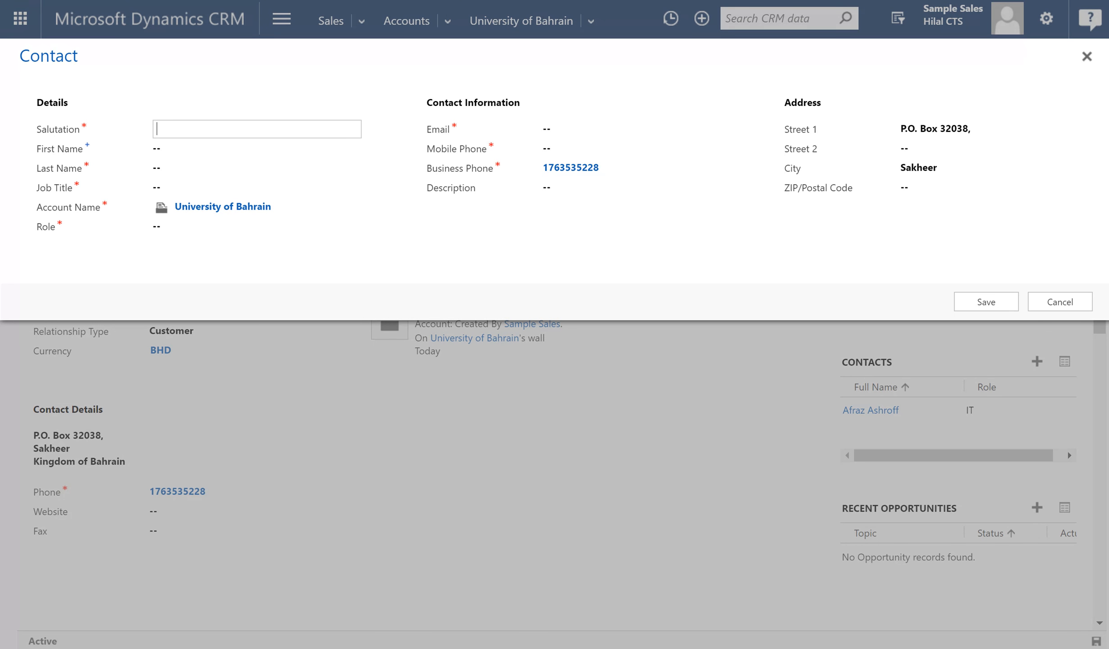
{"action": "left_click", "coordinate": [1054, 302]}
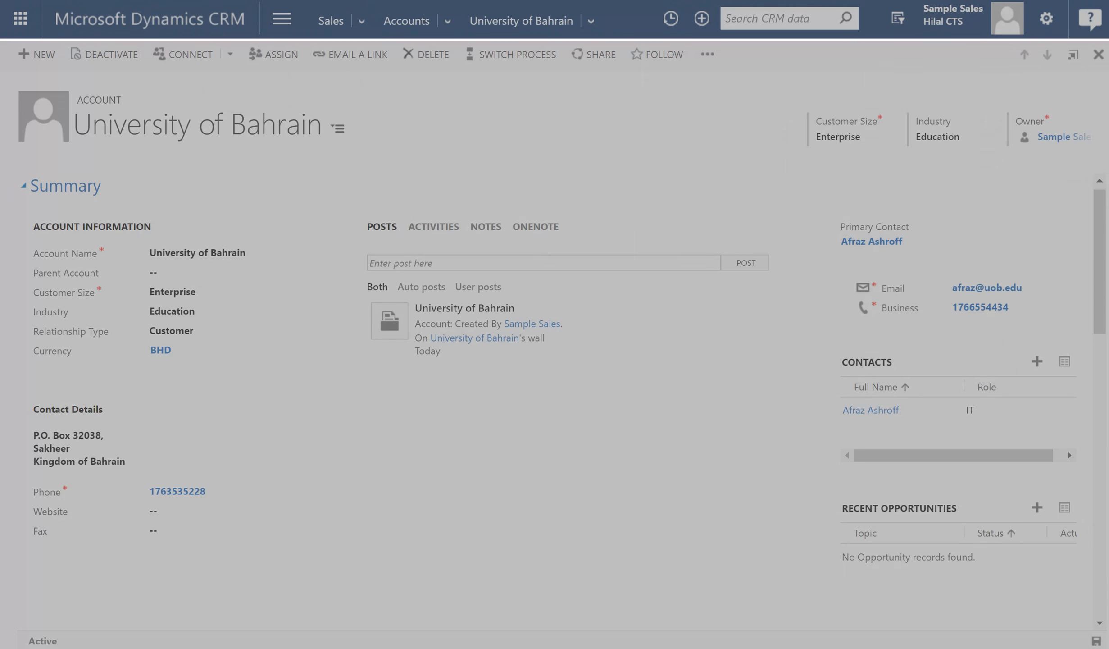